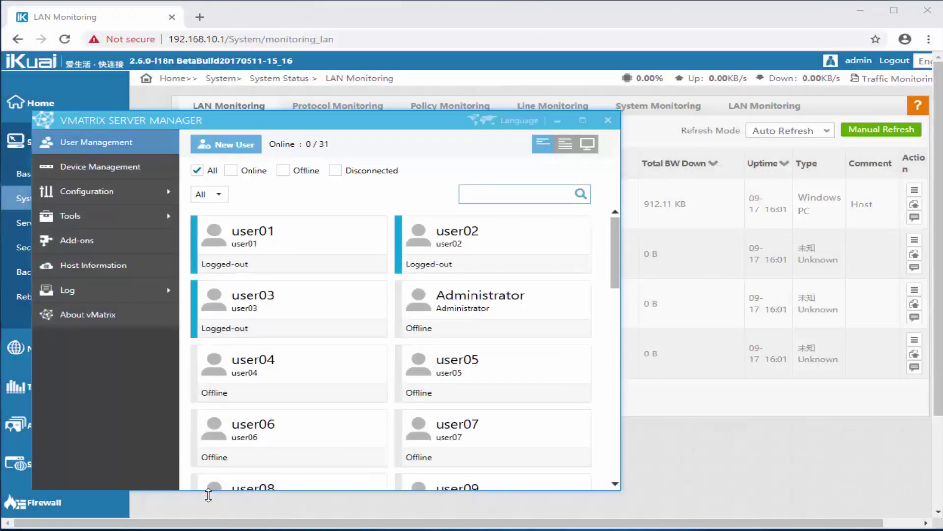
Log the connected devices, including user02, in to the host from Device Management, confirming YES
click(100, 167)
right_click(275, 216)
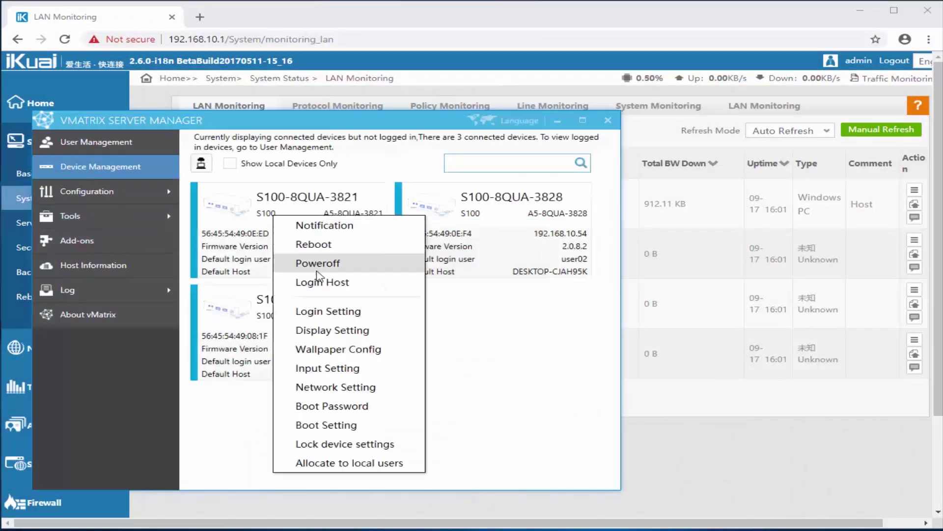
click(319, 282)
click(516, 332)
click(100, 142)
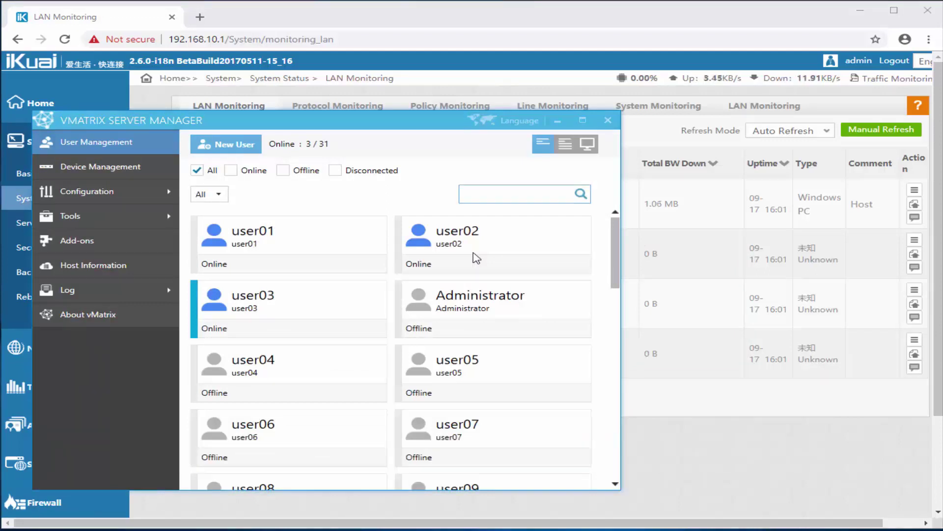
right_click(476, 256)
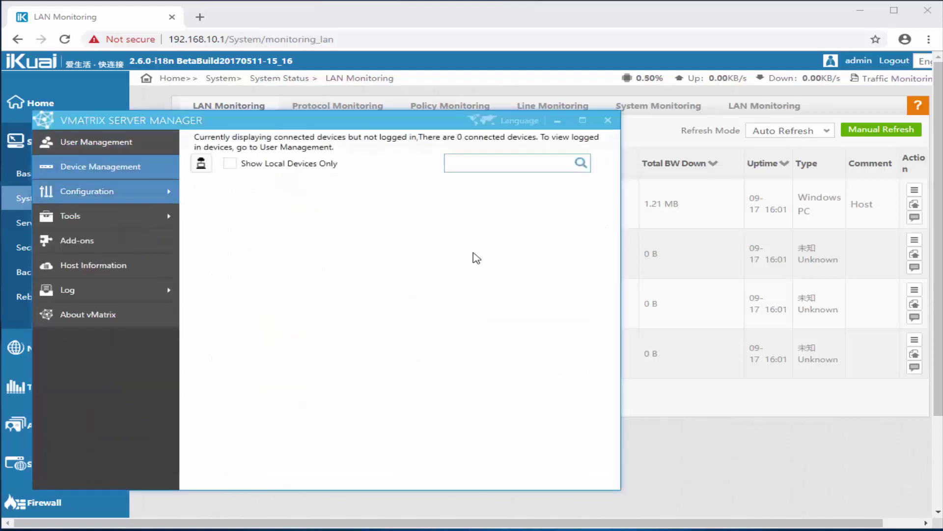
right_click(473, 257)
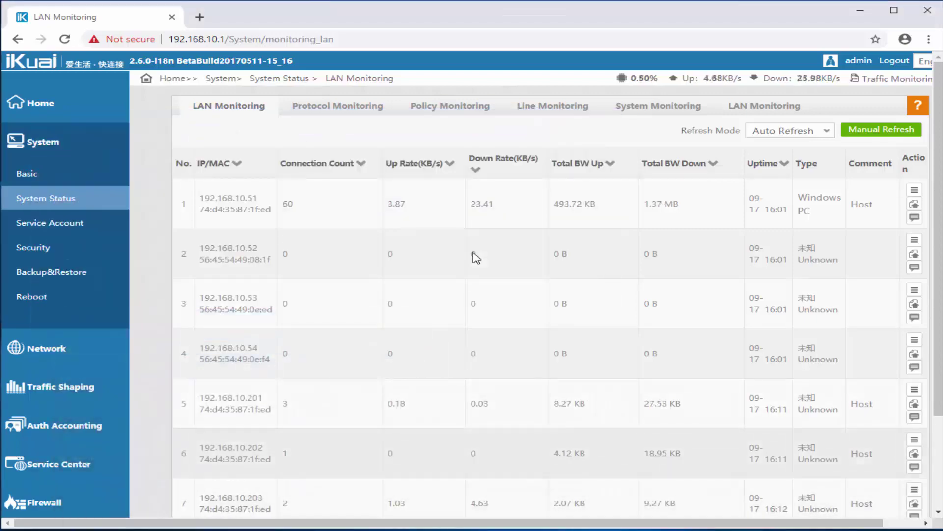
scroll(476, 257, down, 3)
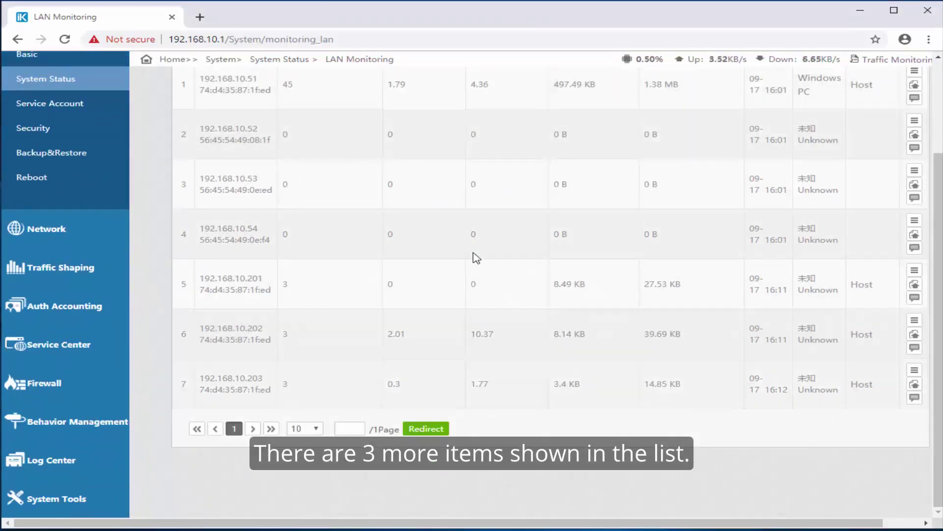
scroll(476, 257, up, 3)
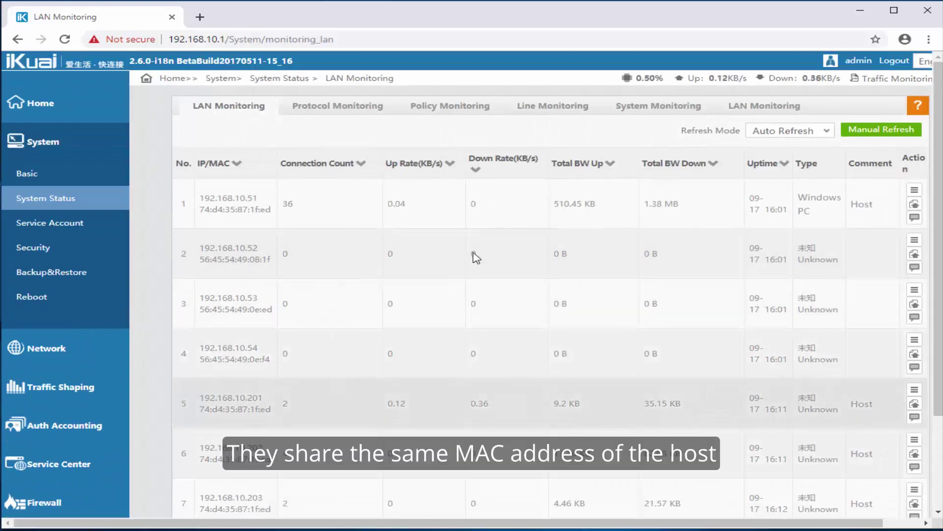
scroll(476, 257, down, 1)
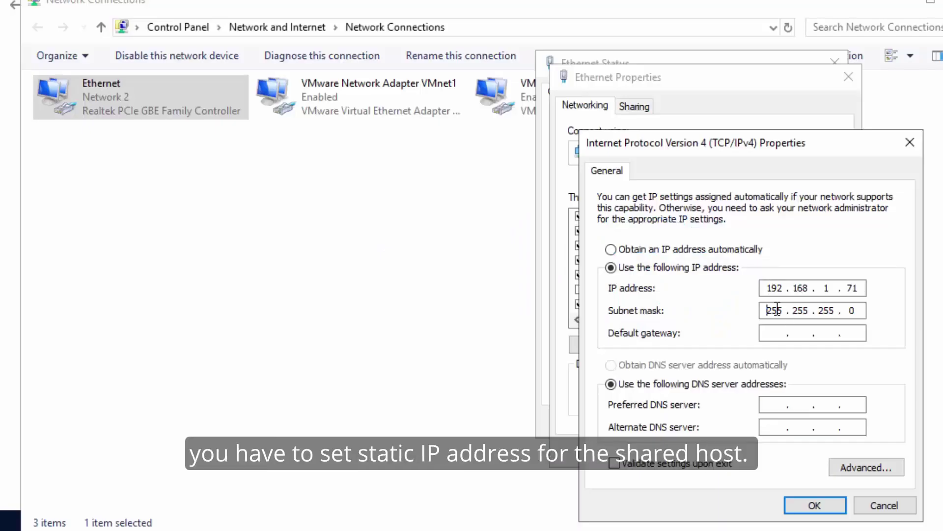
Enter 192.168.1.1 as both the default gateway and the preferred DNS server
click(773, 329)
text(192.168.1.1)
click(775, 406)
text(192.168.1.1)
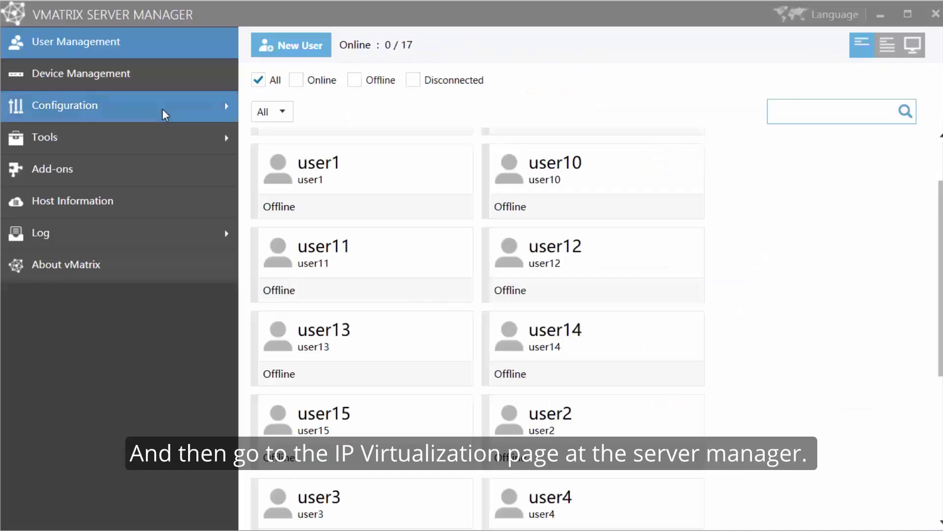
click(165, 114)
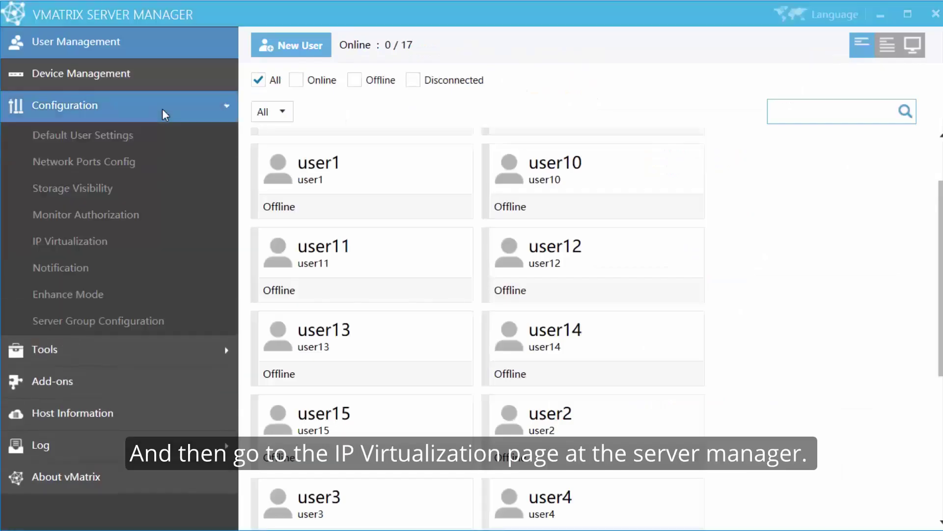
Enable IP Virtualization on the Realtek Gaming GbE Family Controller adapter
click(96, 243)
click(373, 133)
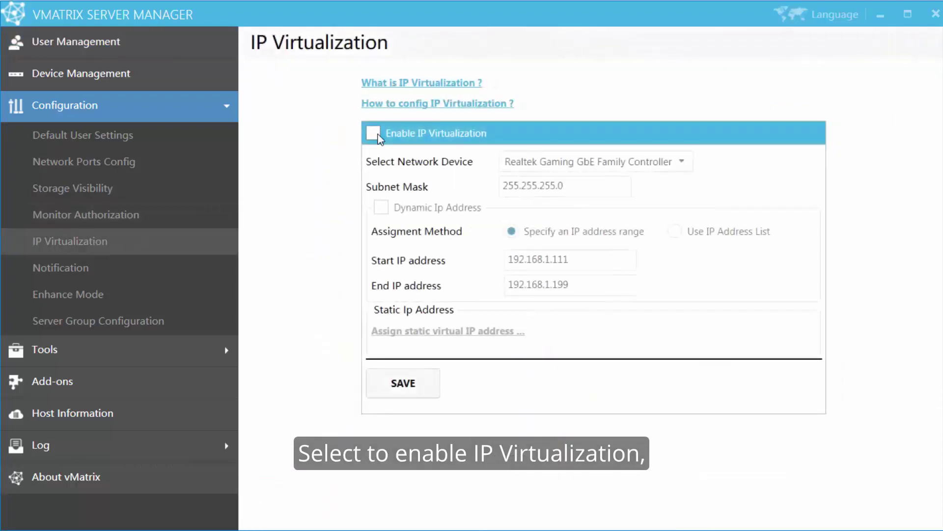
click(551, 164)
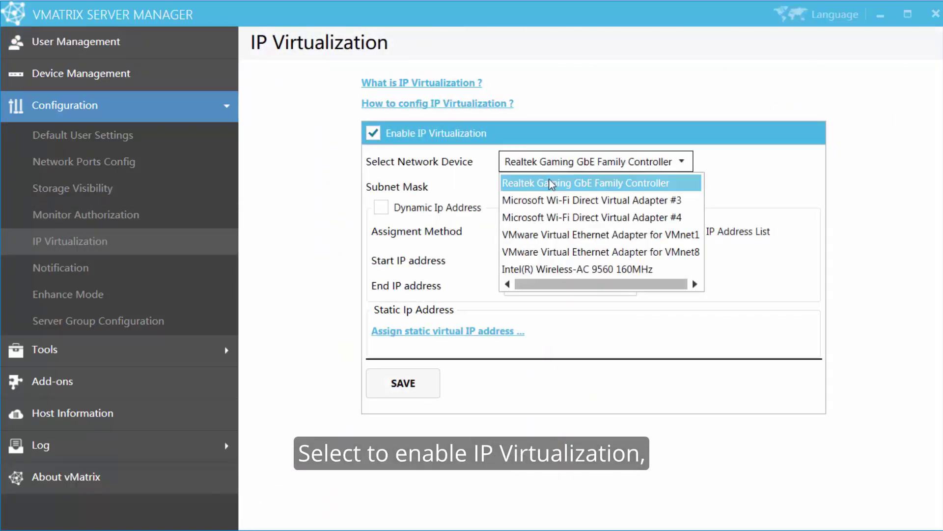
click(555, 183)
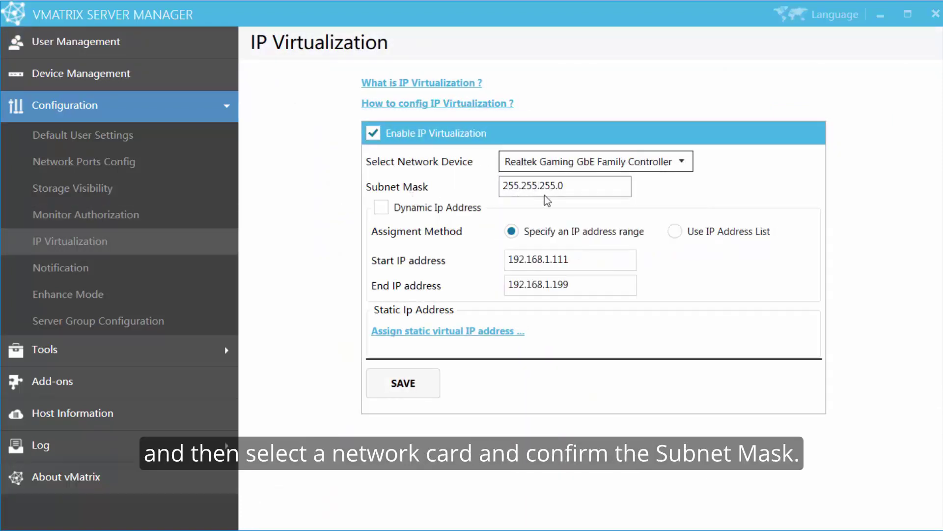
click(568, 187)
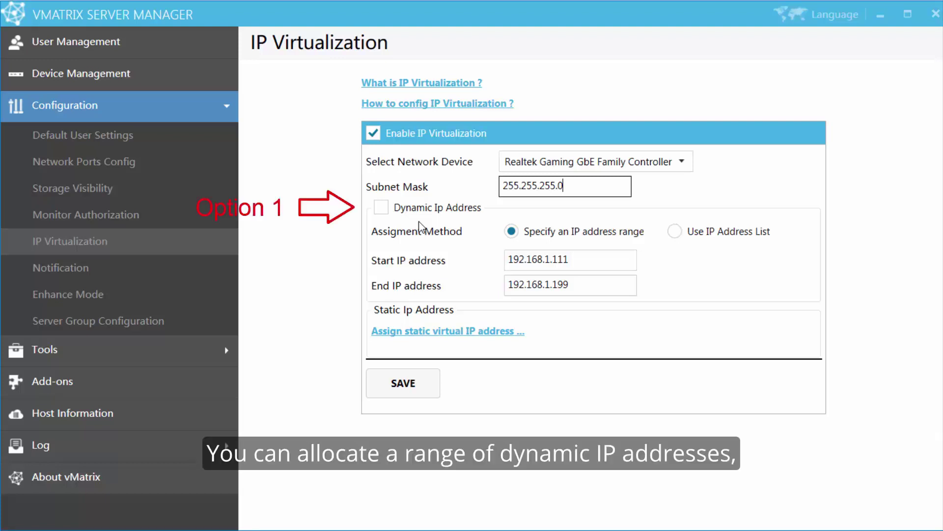
Turn on dynamic IP addresses with the range 192.168.1.101 to 192.168.1.200
click(382, 207)
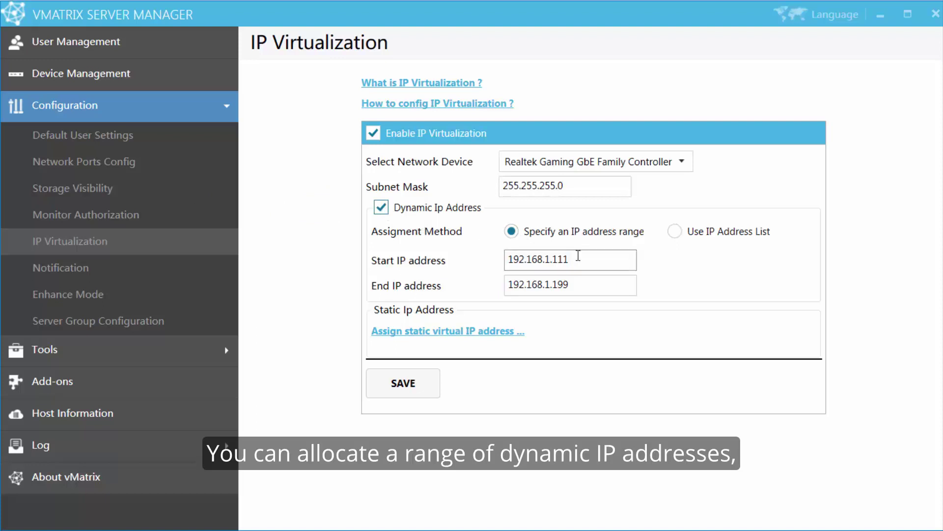
drag(578, 258, 555, 286)
text(101)
text(200)
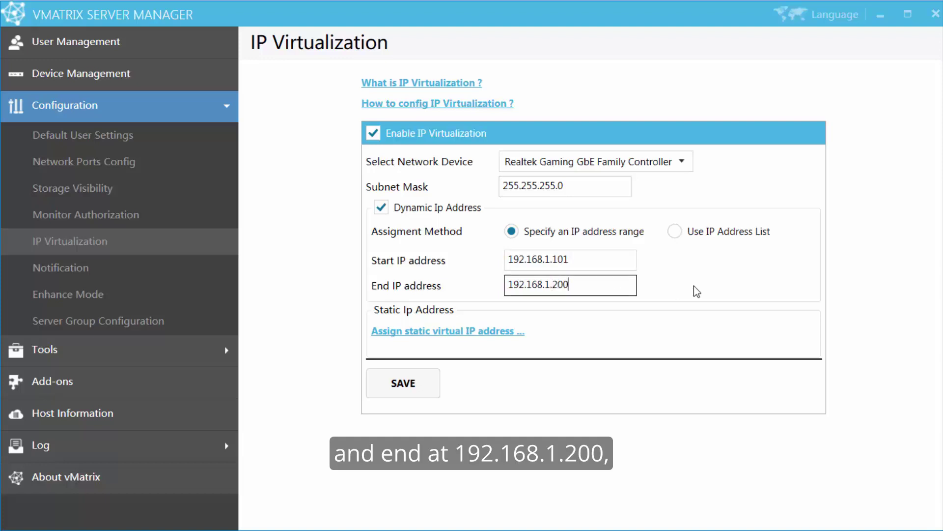
Switch to Use IP Address List and enter 192.168.1.101, 192.168.1.111 and 192.168.1.121
click(676, 232)
click(580, 259)
text(192.1)
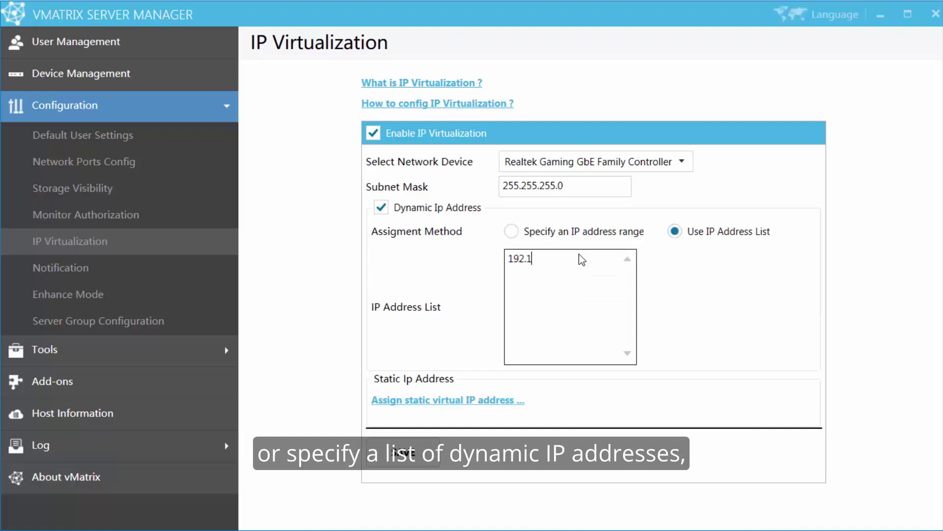
text(68.1.101)
key(Return)
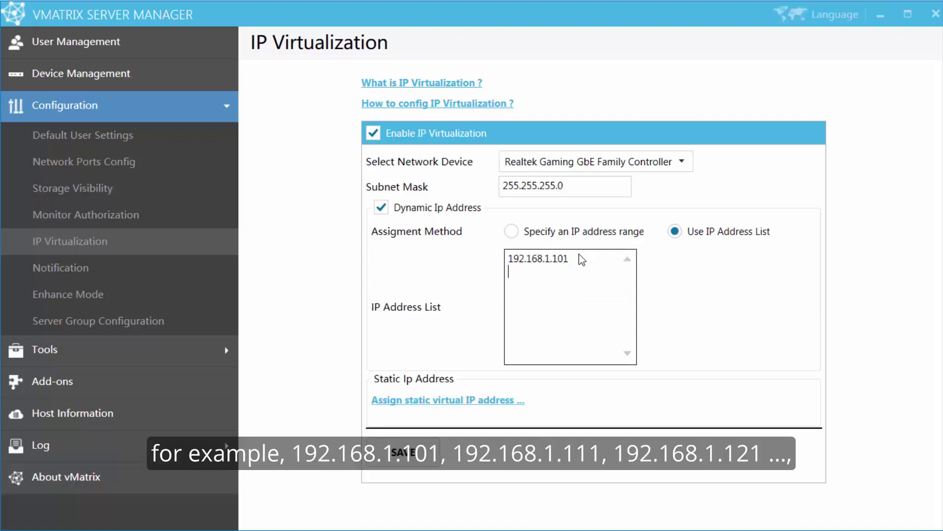
text(192.168.1.111)
key(Return)
text(192.1)
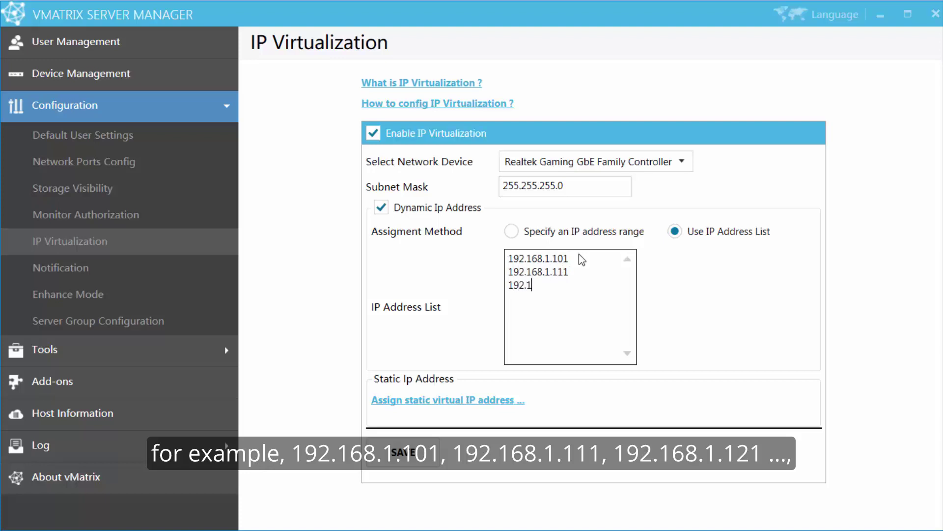
text(68.1.121)
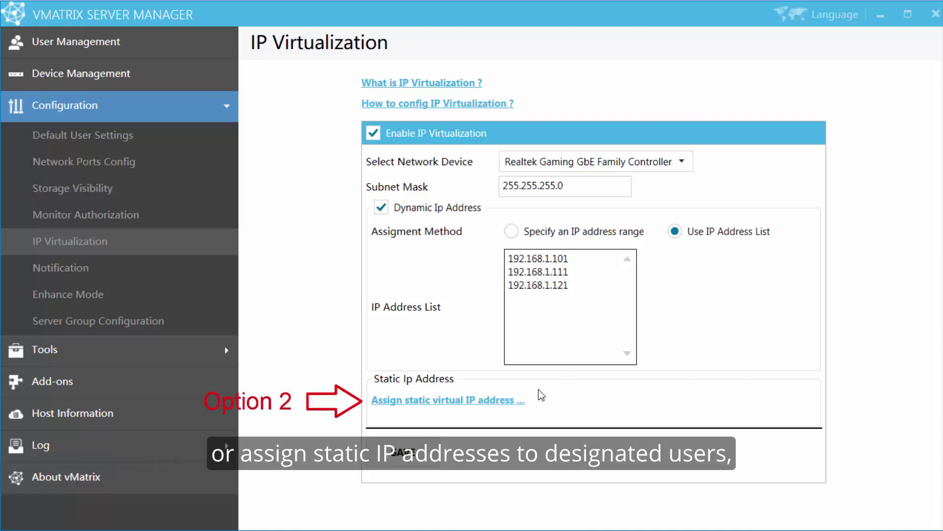
Assign user1 192.168.1.101 and fill incrementing addresses down to user11 (192.168.1.111)
click(511, 401)
click(740, 171)
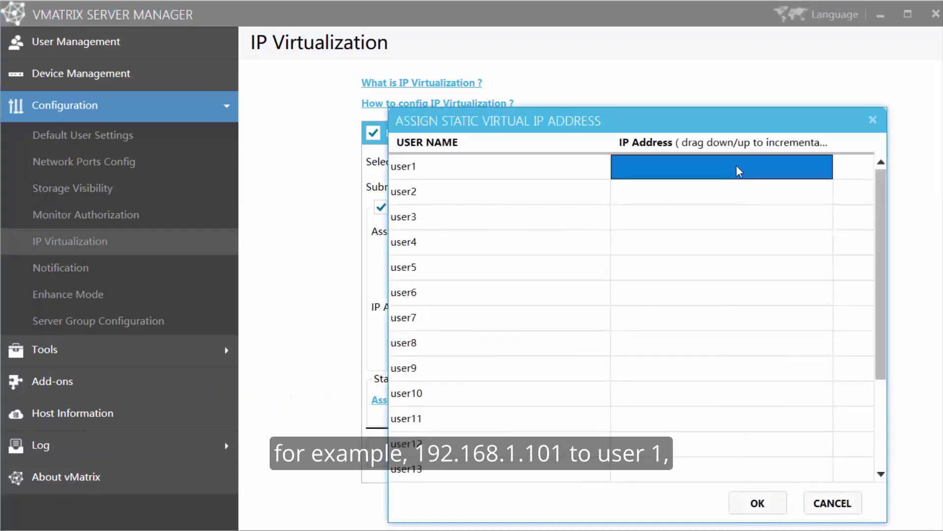
text(192.168.)
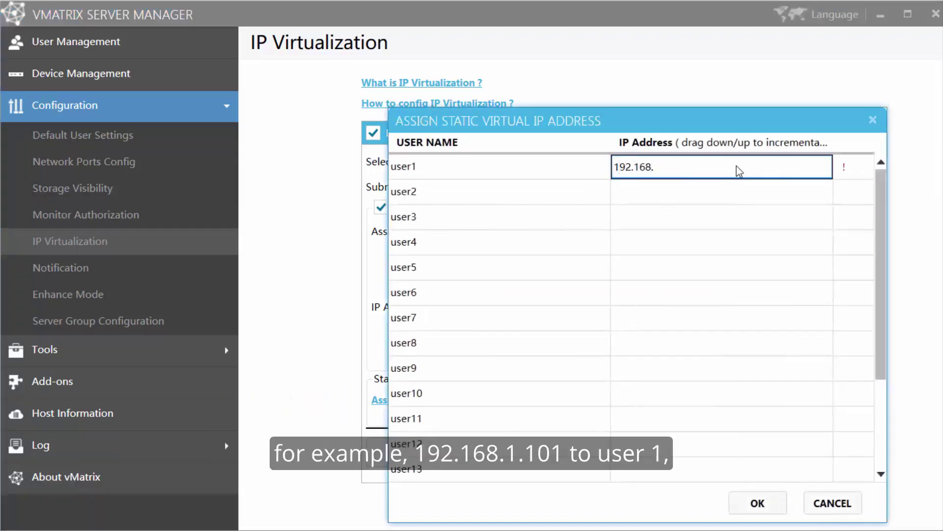
text(1.101)
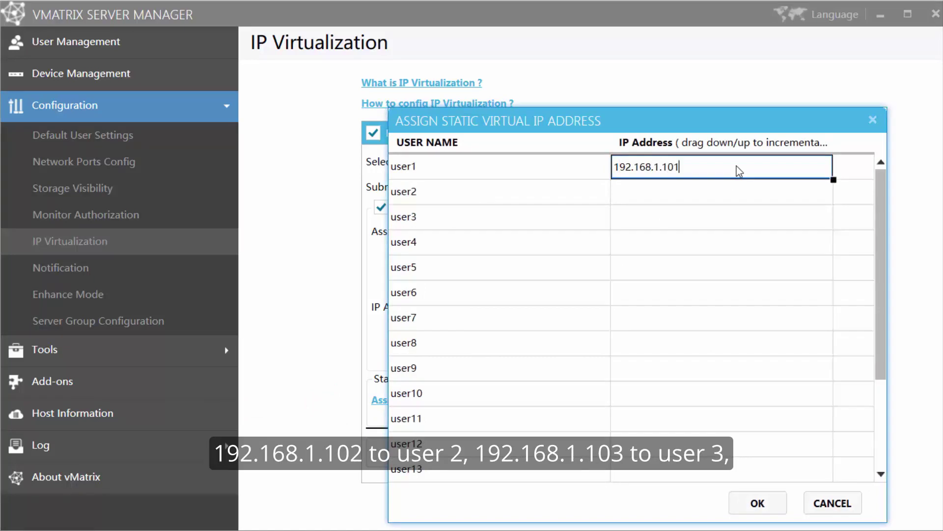
drag(834, 180, 806, 417)
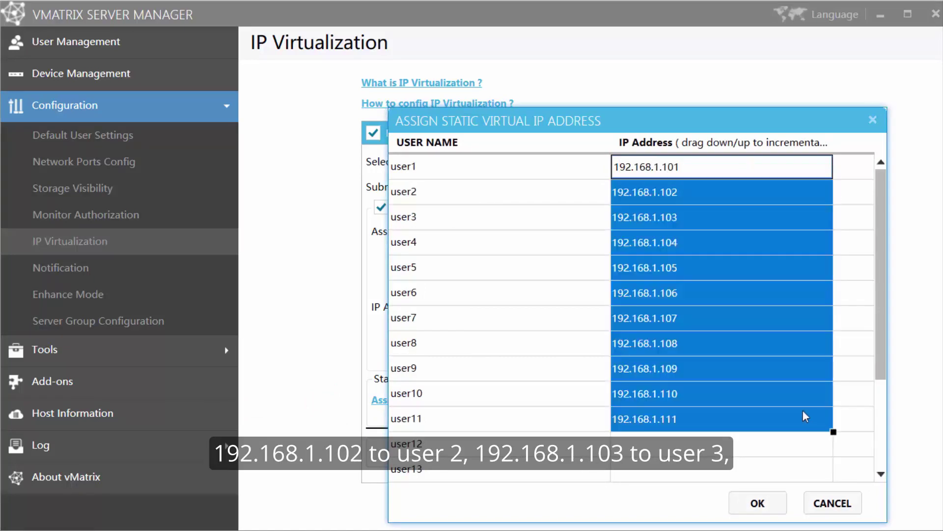